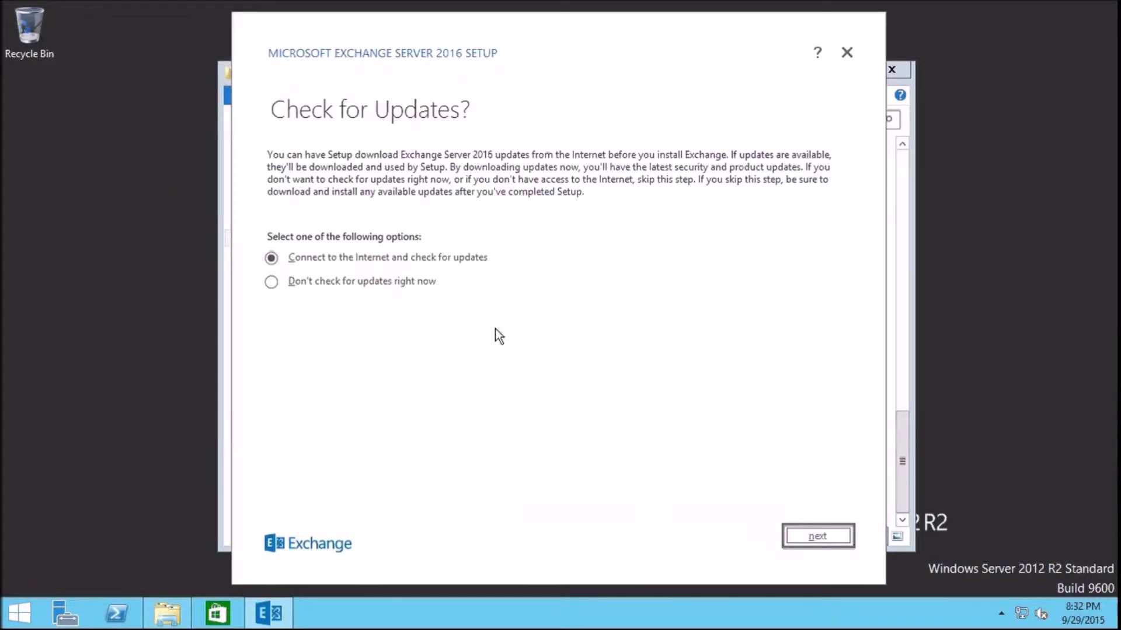
Check online for setup updates, then continue once setup reports no updates found
click(827, 537)
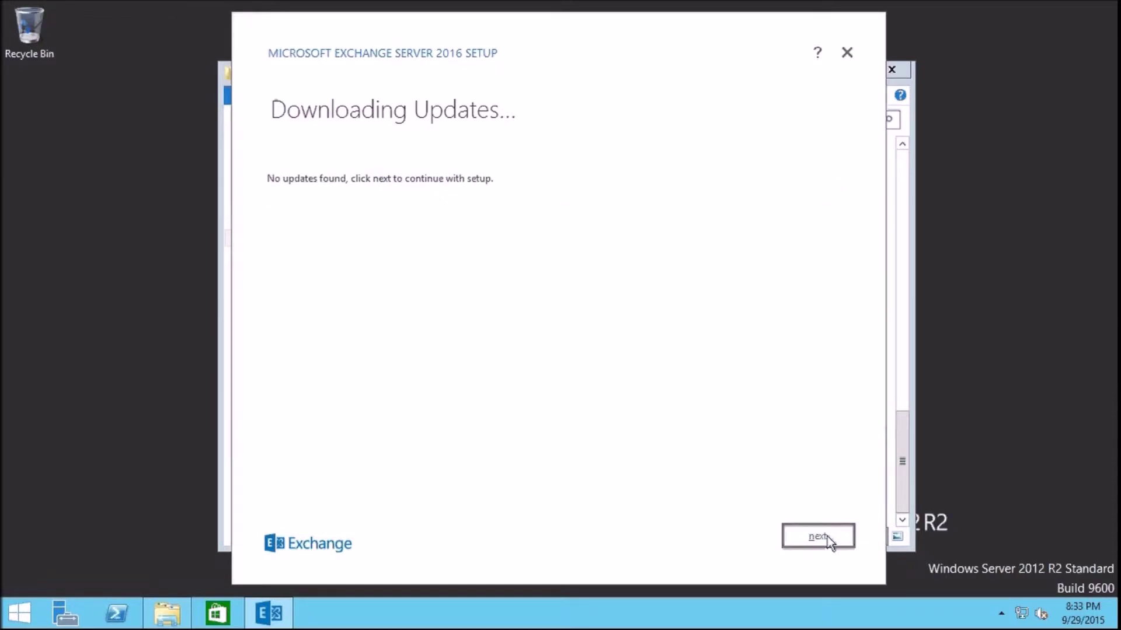
click(827, 537)
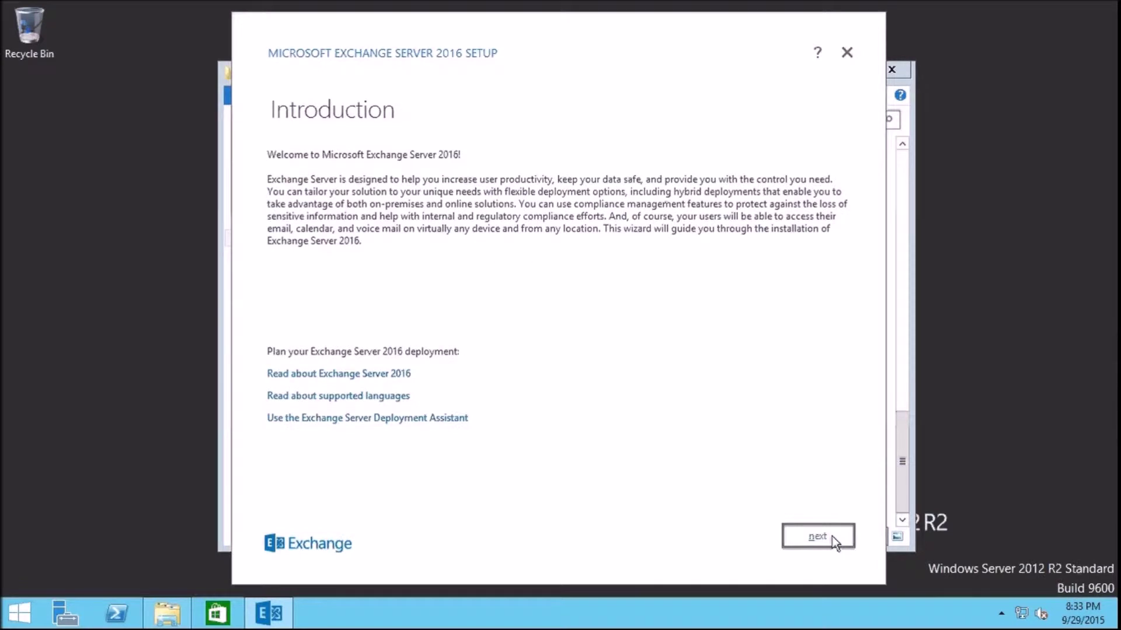
Move past the introduction and accept the Exchange licence terms
click(834, 538)
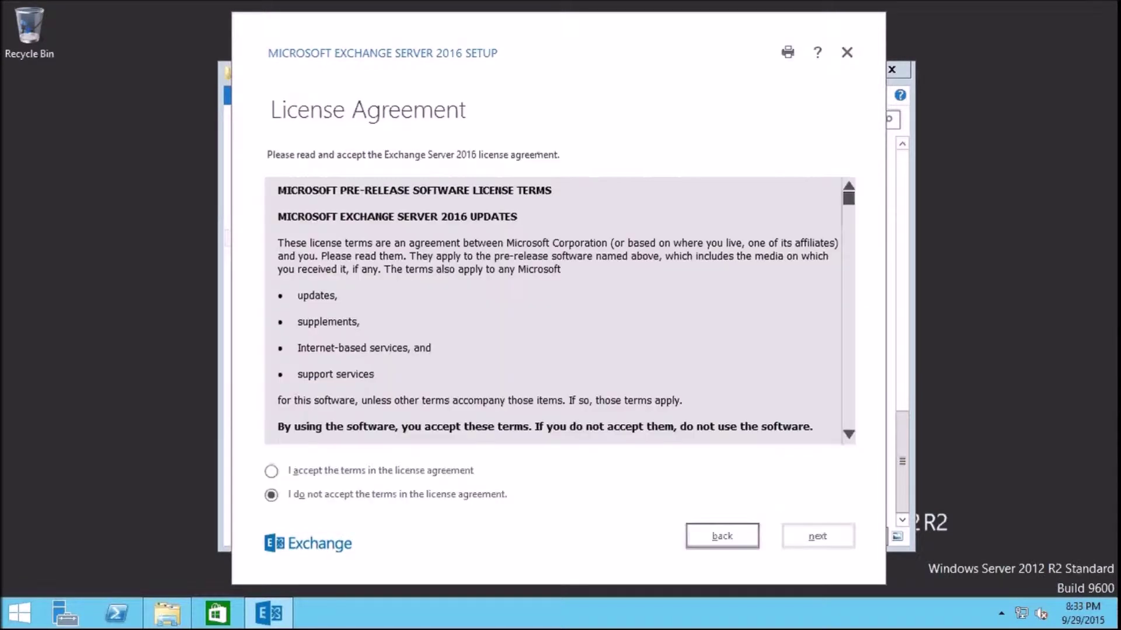
click(317, 474)
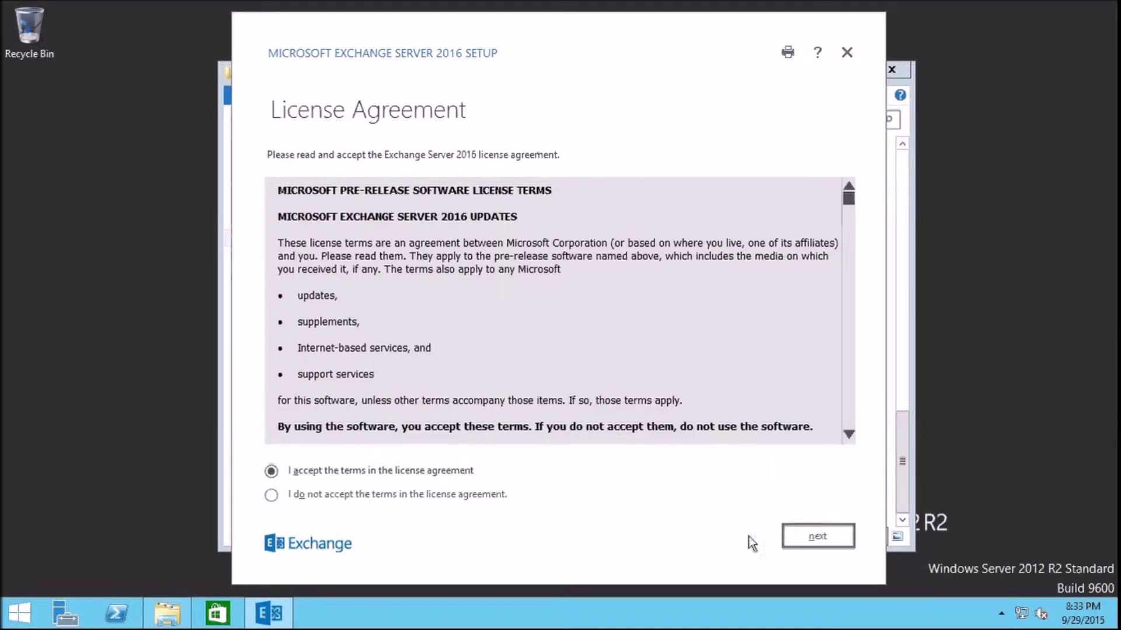
click(797, 537)
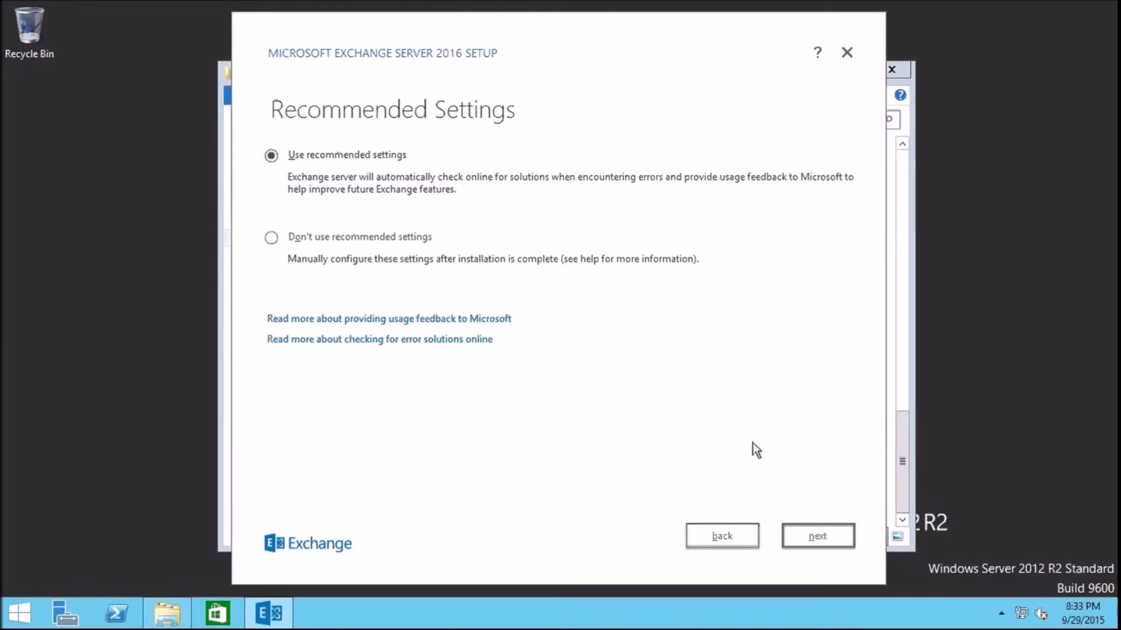
Keep recommended settings and select the Mailbox role with automatic Windows Server feature installation
click(817, 536)
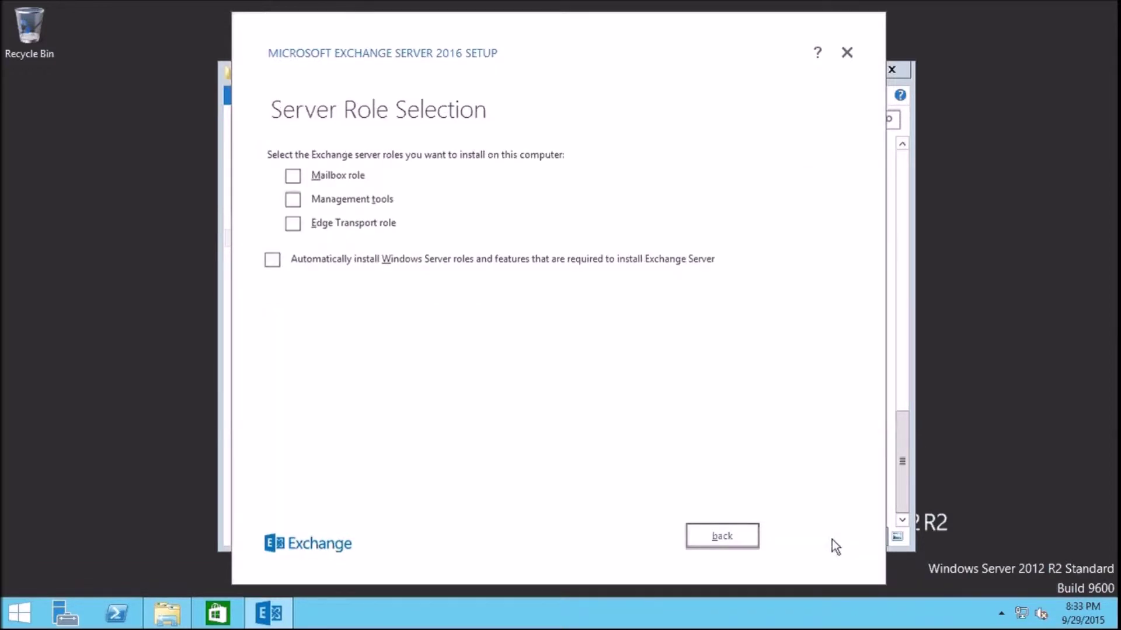
click(294, 175)
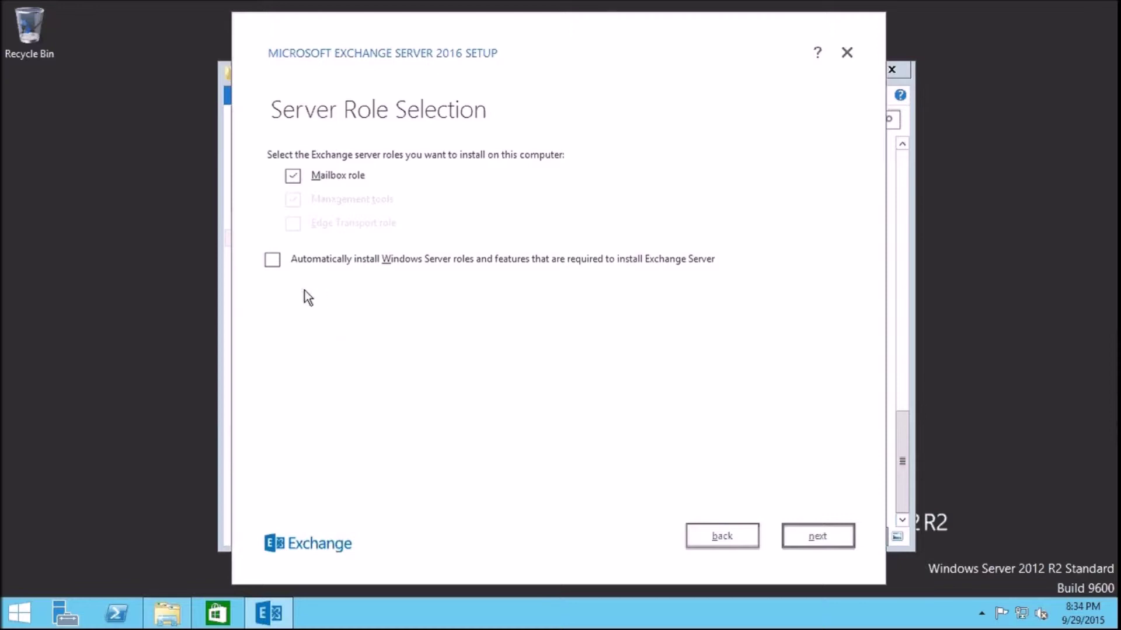
click(271, 263)
Keep the default installation path and rename the organization to 'TestOrganization'
click(804, 536)
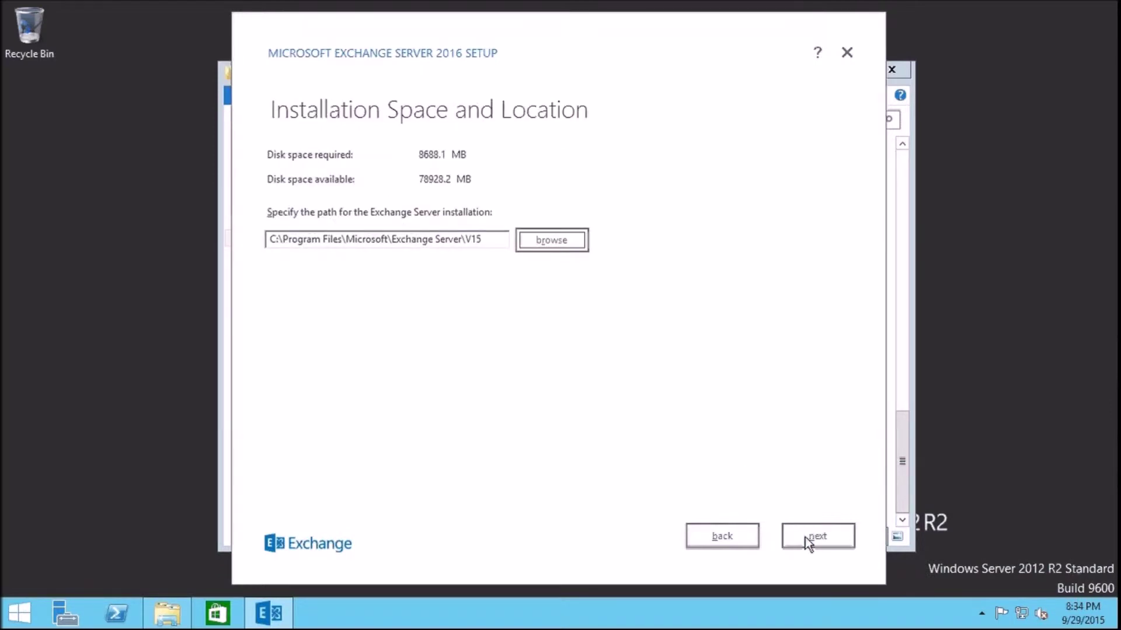
click(807, 537)
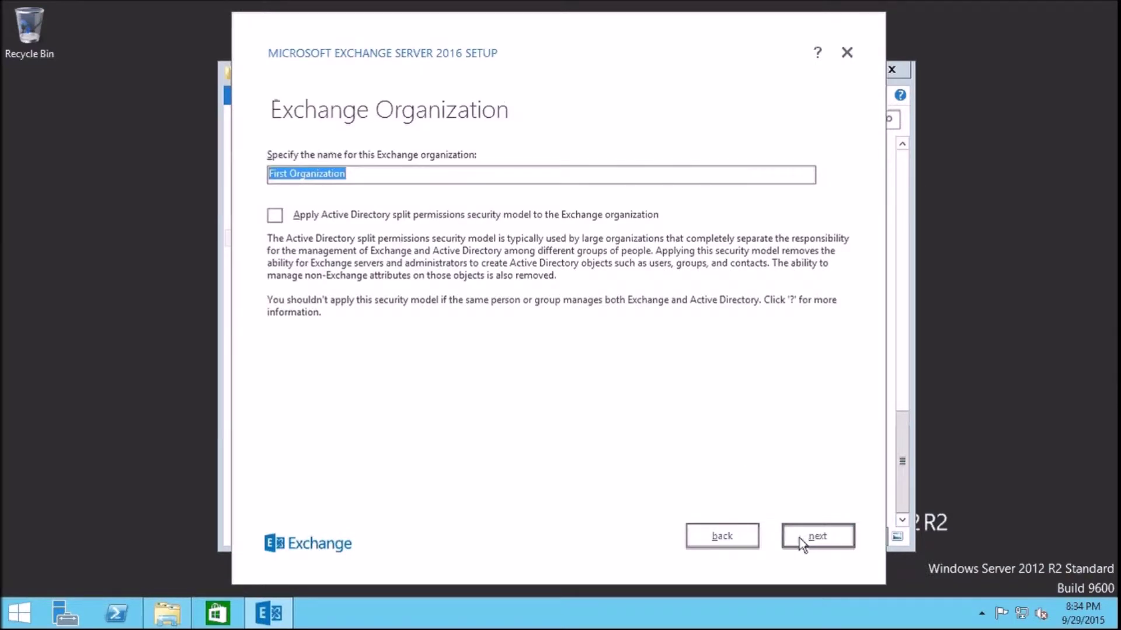
drag(290, 177, 256, 184)
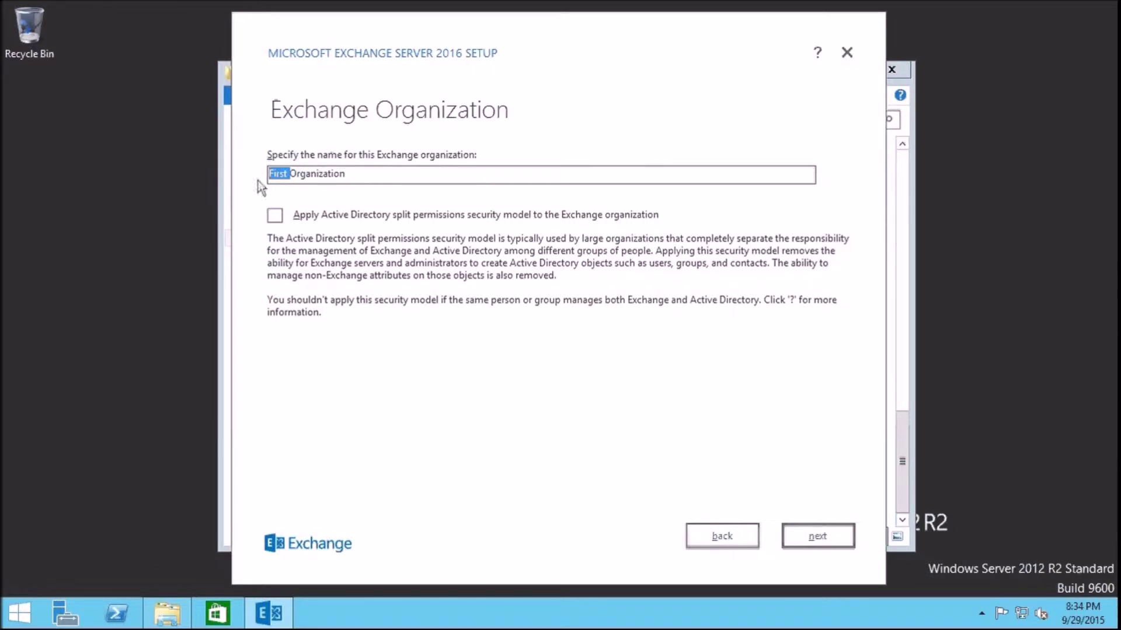
text(Test)
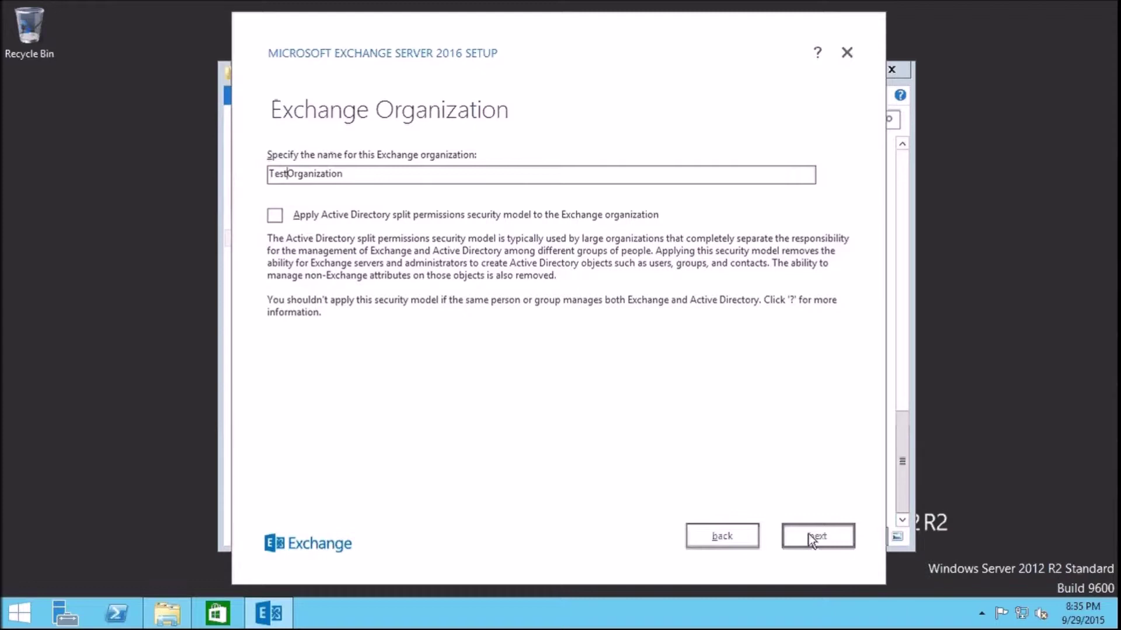
Accept the organization name, keep malware scanning enabled, and run the readiness checks
click(809, 534)
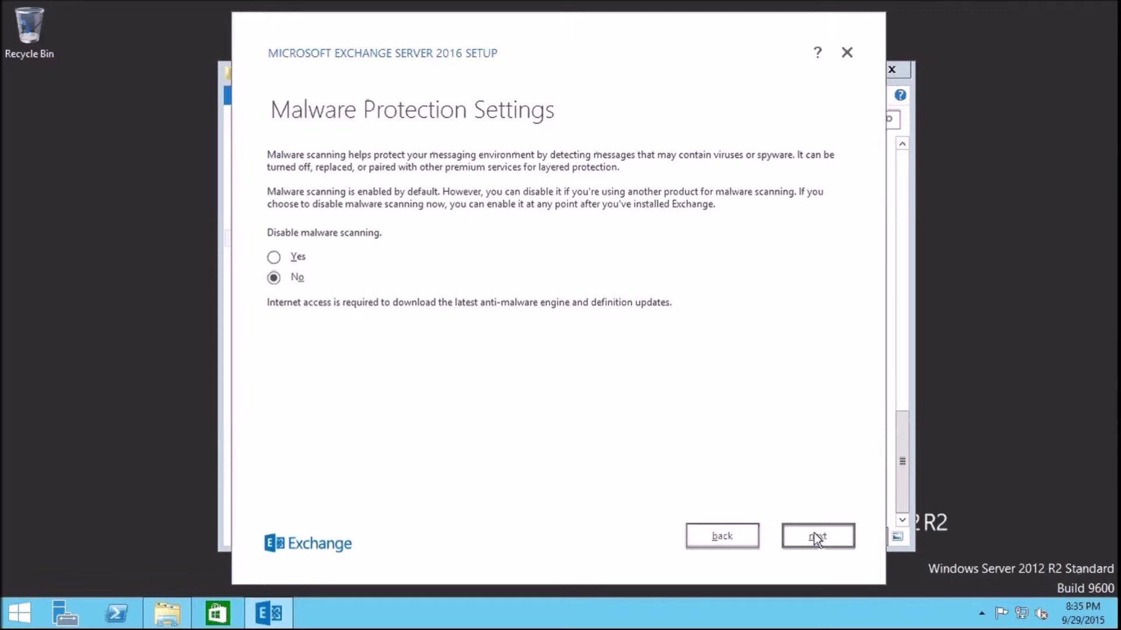
click(816, 536)
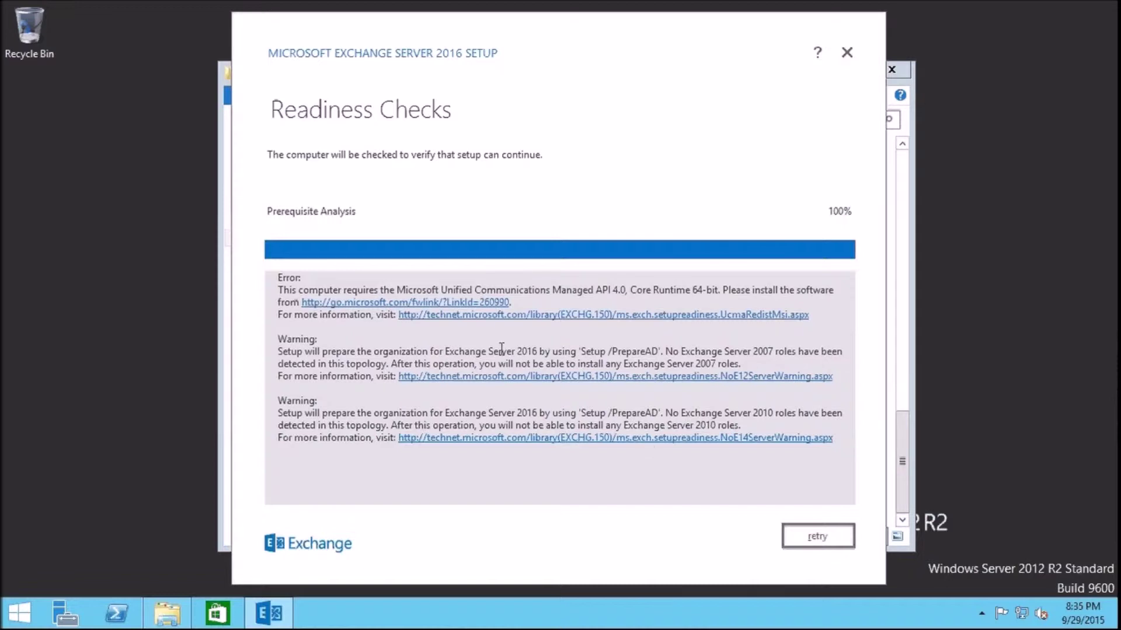
Open the UCMA 4.0 Runtime download page, accept IE recommended settings, and attempt the blocked download
click(458, 303)
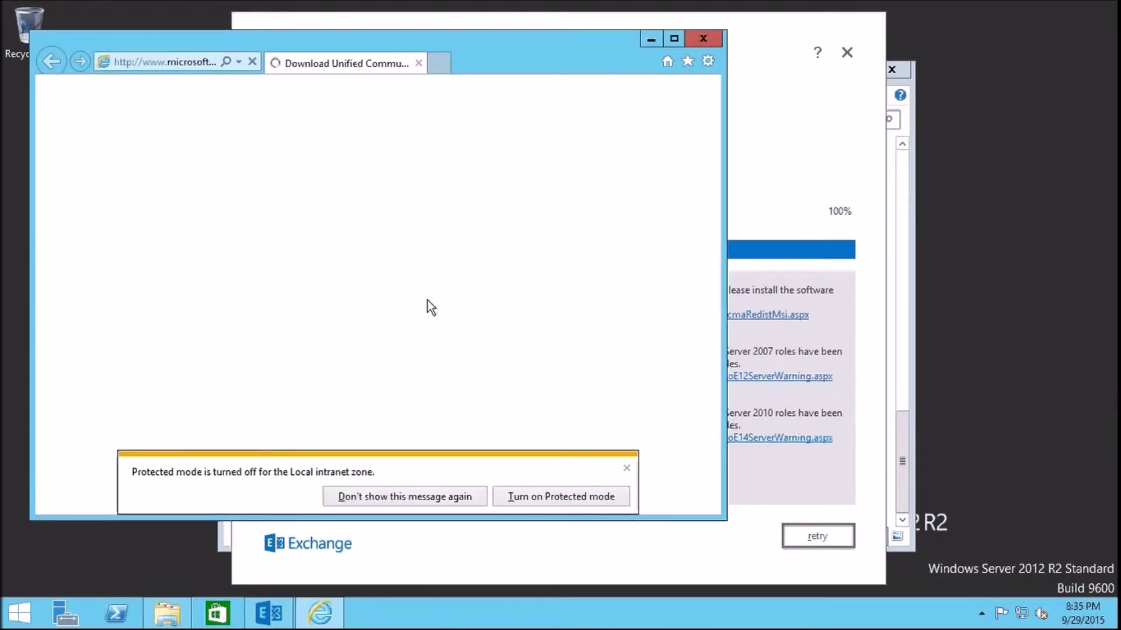
click(436, 496)
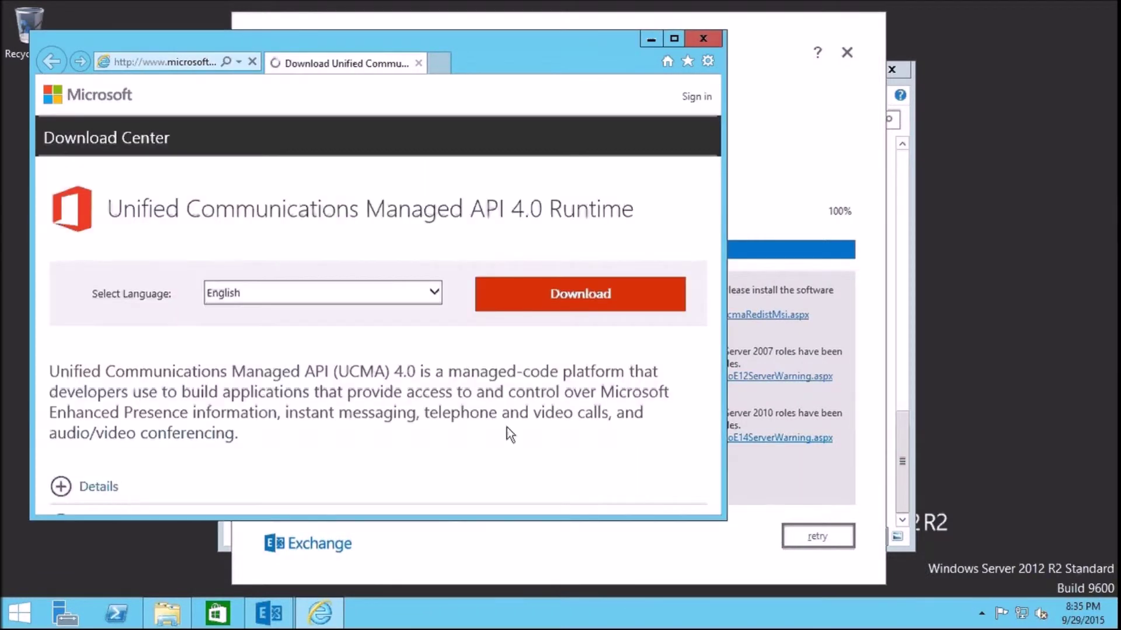
click(350, 223)
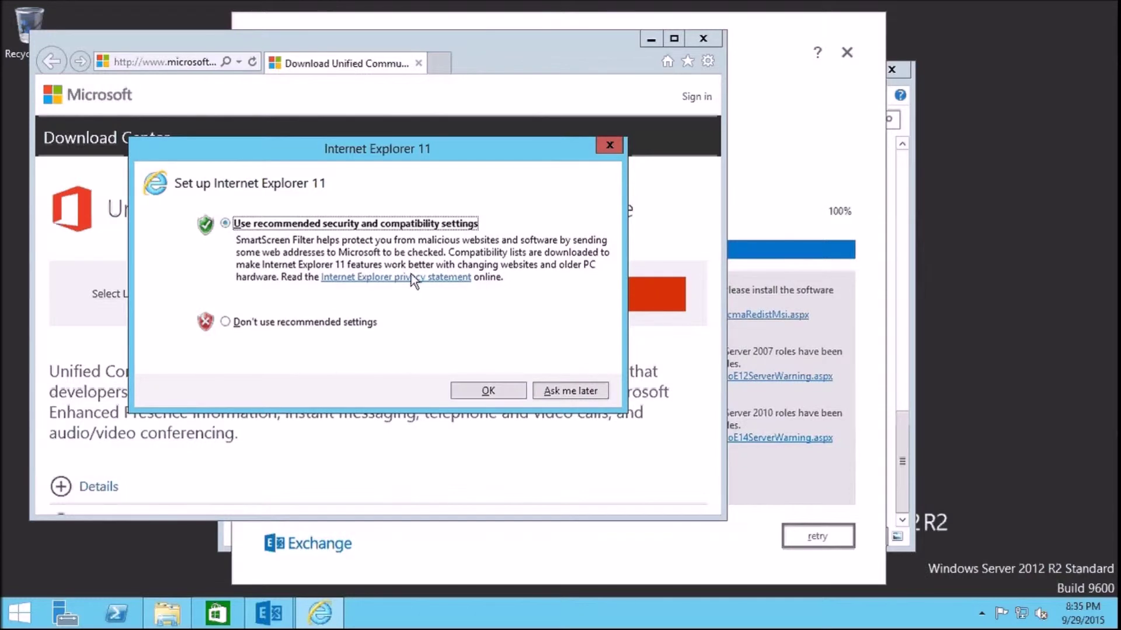
click(464, 389)
click(580, 295)
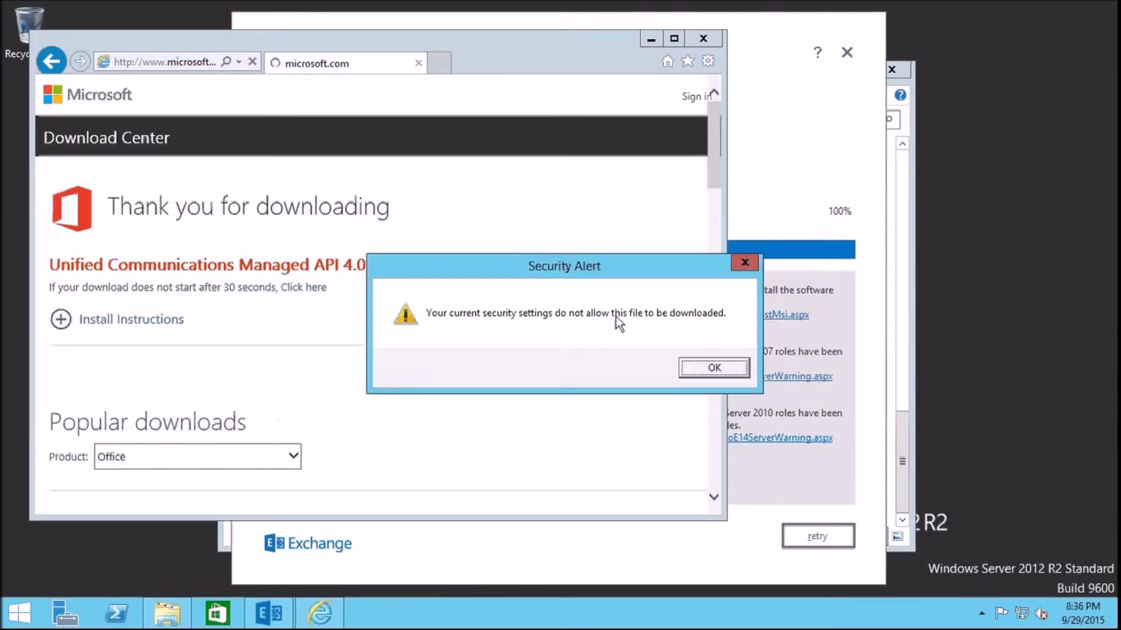
click(700, 368)
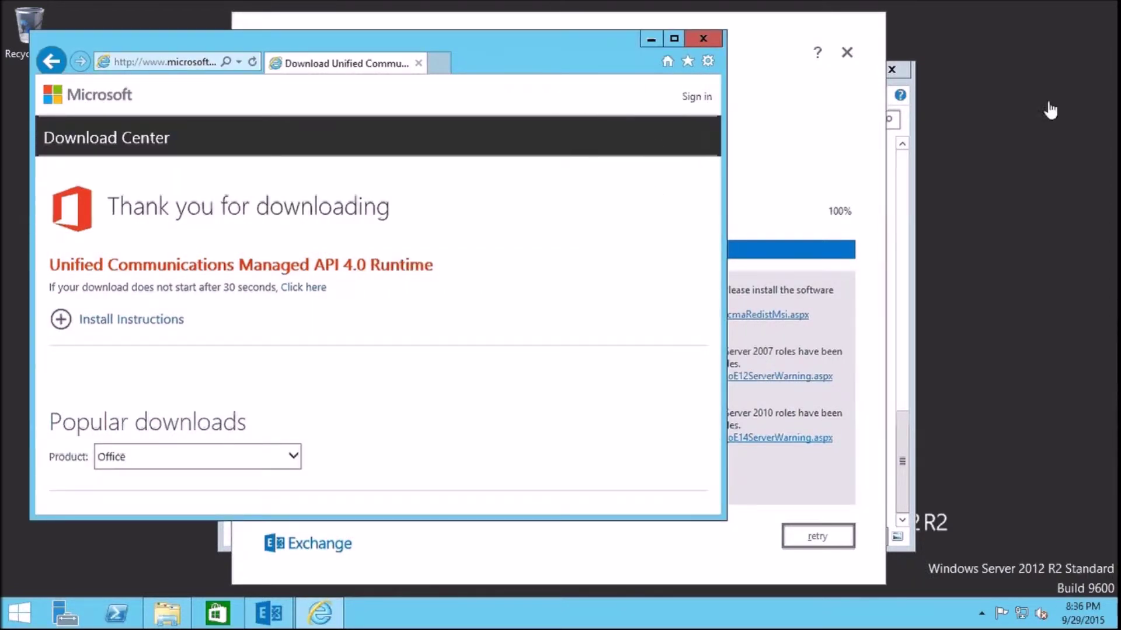
Open the Internet zone's custom security level settings and scroll down to the download options
click(708, 62)
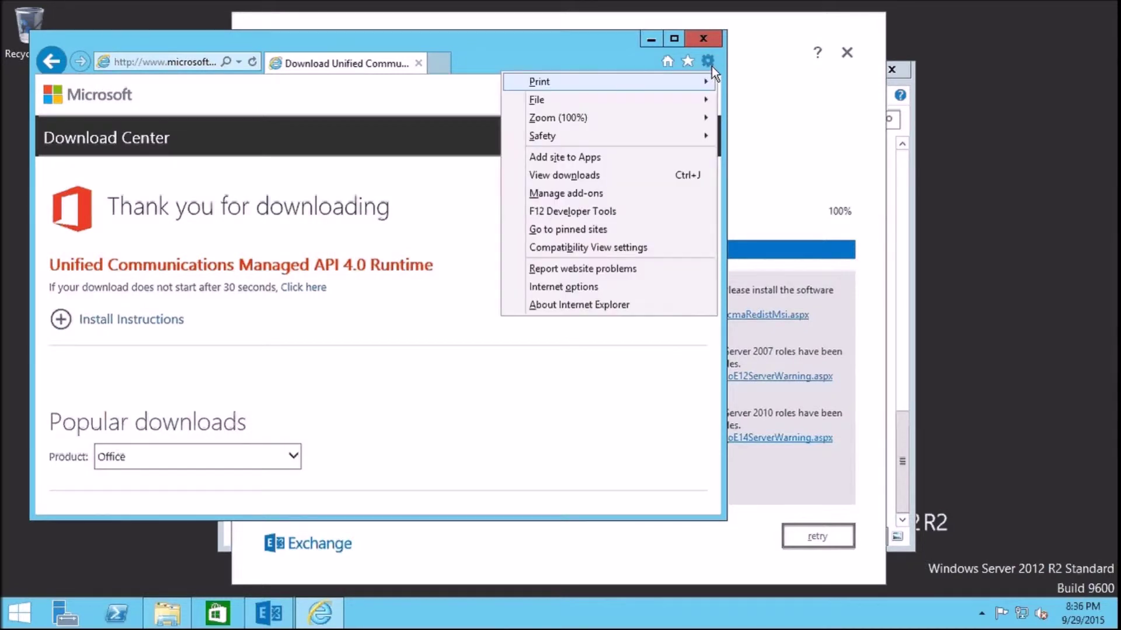
click(573, 287)
click(115, 84)
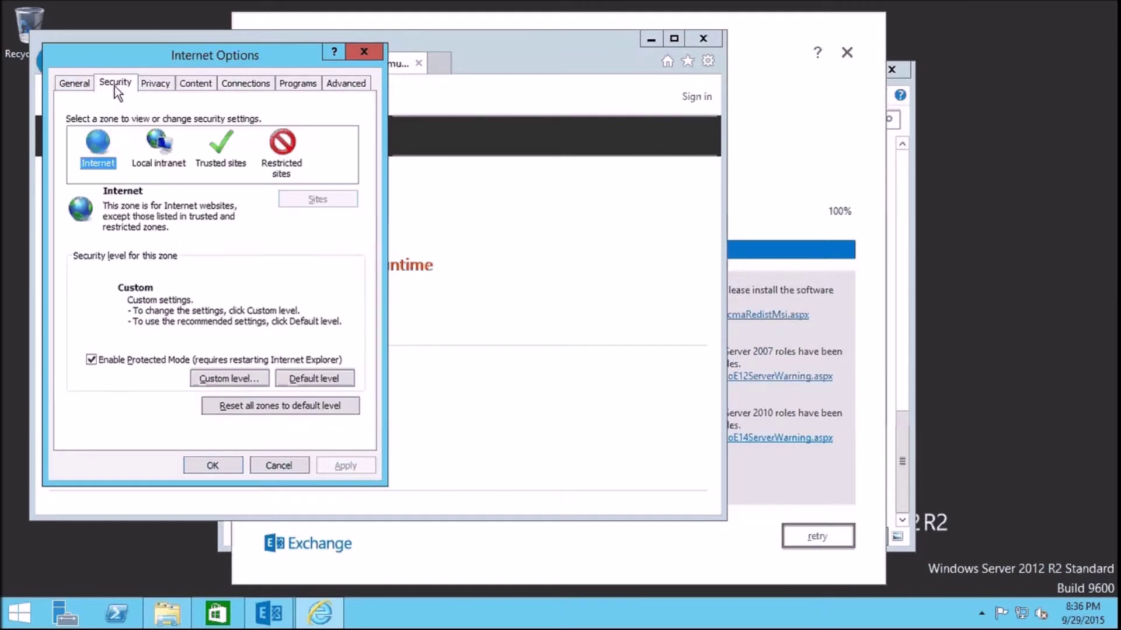
click(220, 378)
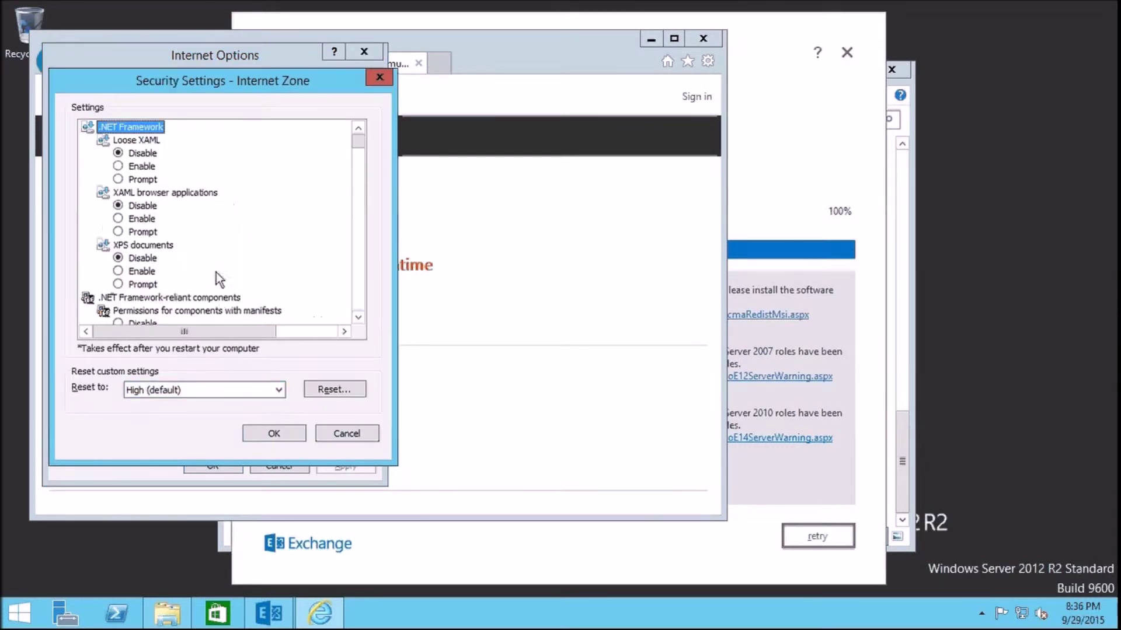
click(357, 317)
click(358, 317)
click(358, 317)
click(358, 317)
click(358, 317)
click(359, 317)
click(358, 318)
click(359, 318)
click(360, 320)
click(360, 320)
click(360, 320)
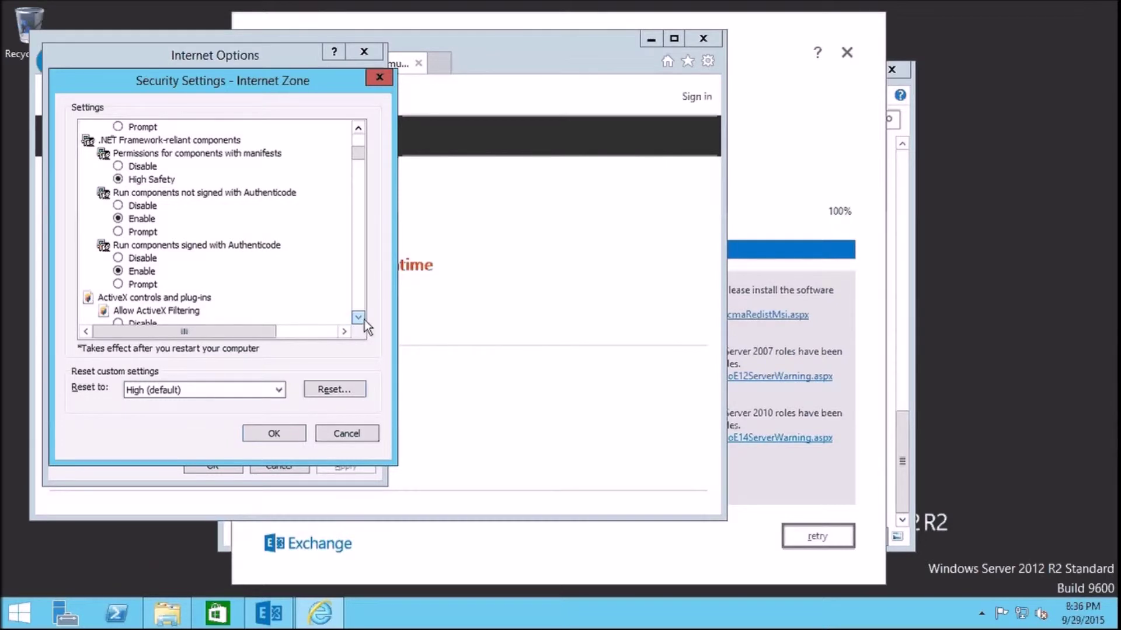
click(363, 320)
click(363, 319)
click(360, 319)
click(360, 318)
click(360, 318)
click(360, 318)
click(362, 319)
click(362, 318)
click(362, 318)
click(362, 319)
click(362, 319)
click(362, 318)
click(362, 319)
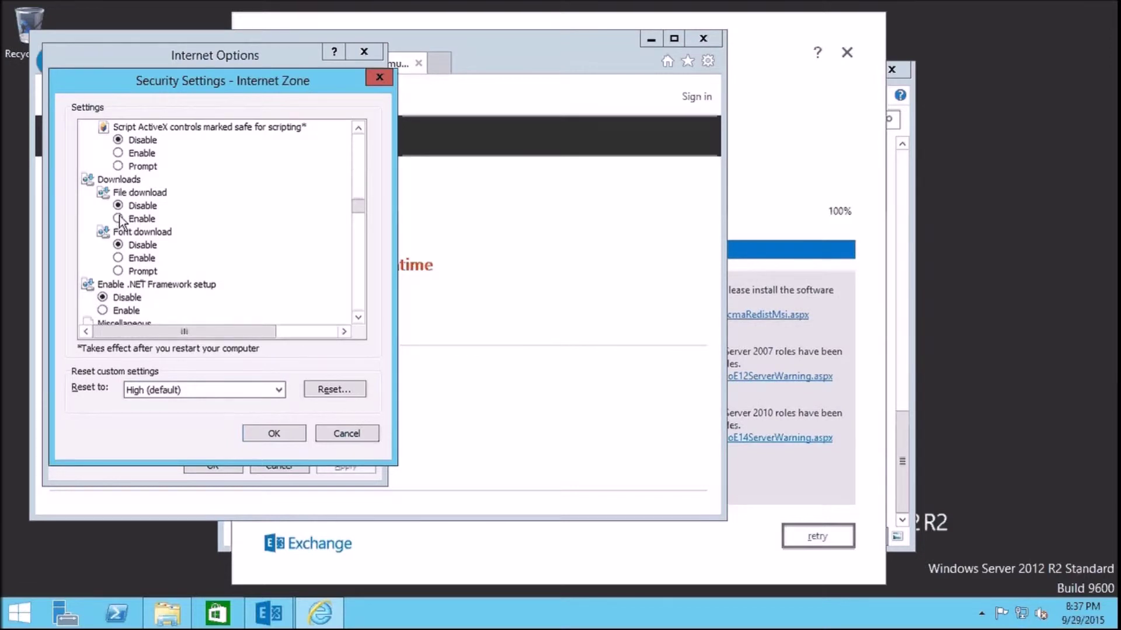
Enable File download, confirm the zone change, and close Internet Options
click(116, 217)
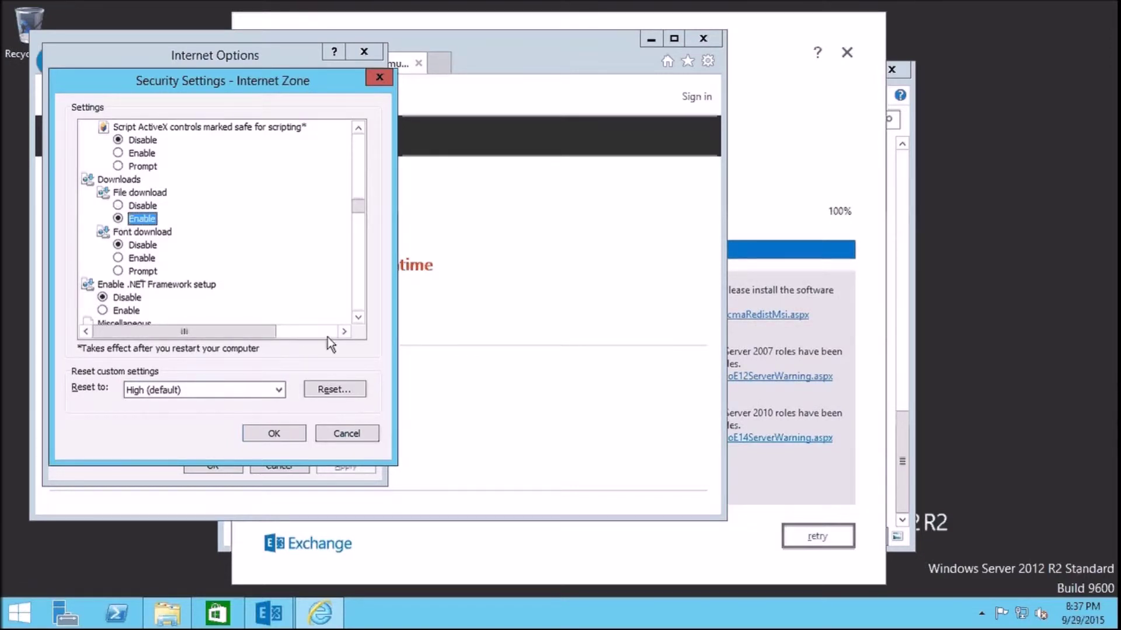
click(274, 434)
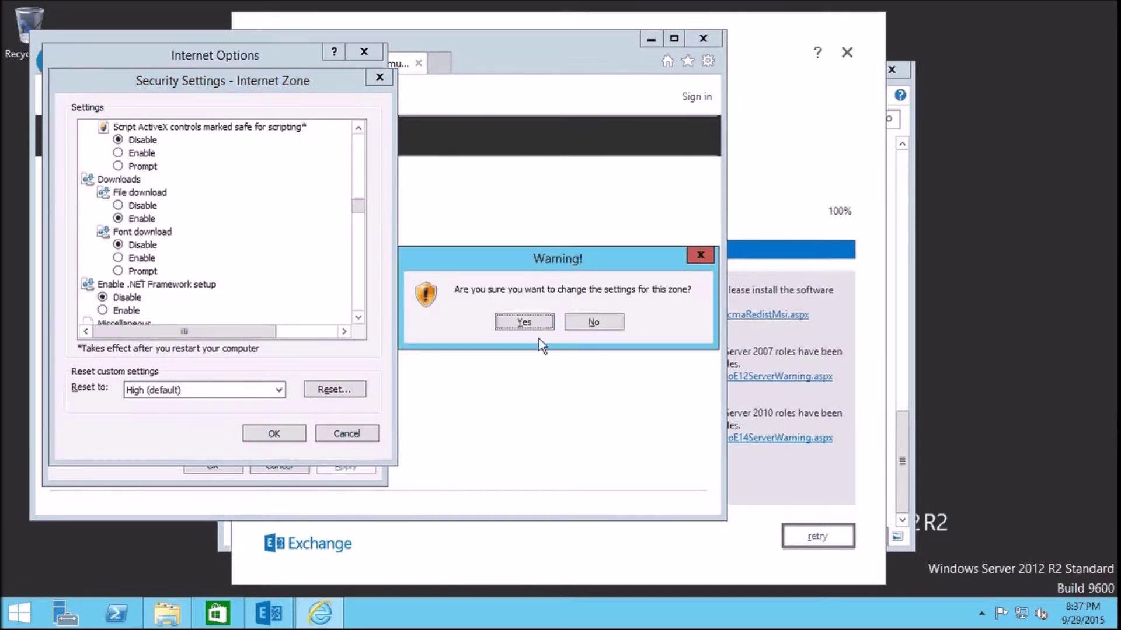
click(523, 321)
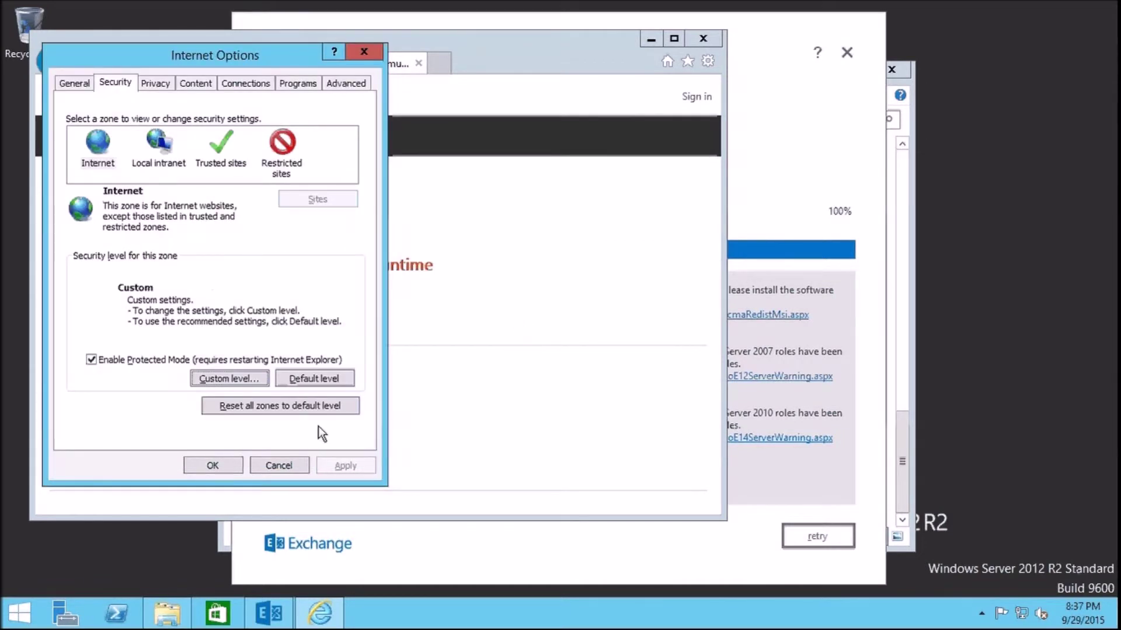
click(218, 463)
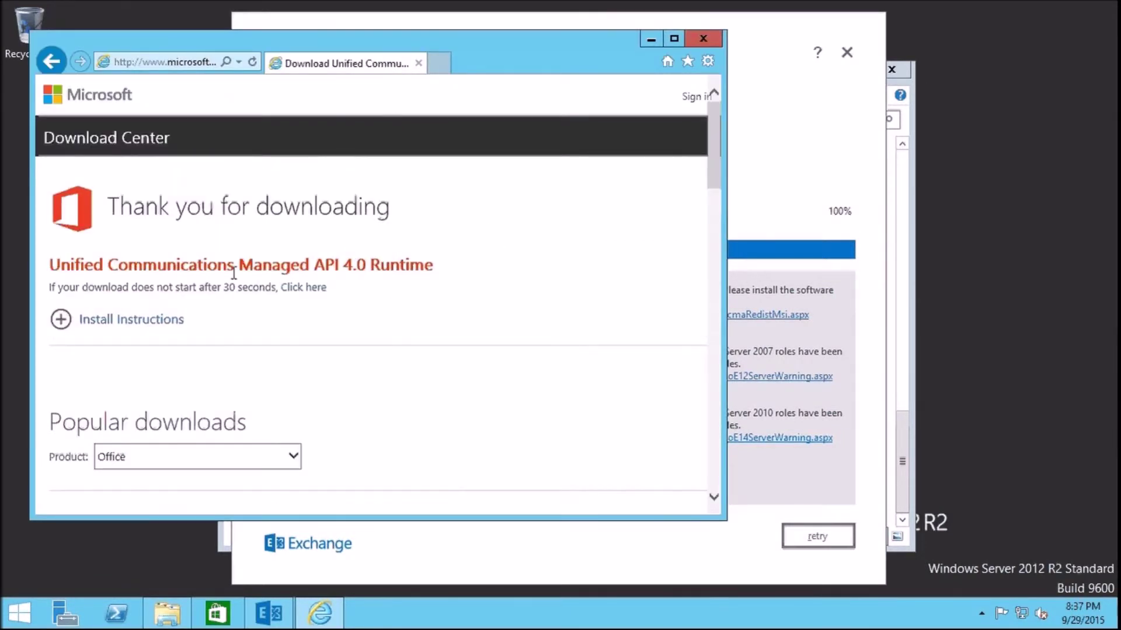
Restart the UcmaRuntimeSetup.exe download with Run, then launch the installer once it completes
click(315, 288)
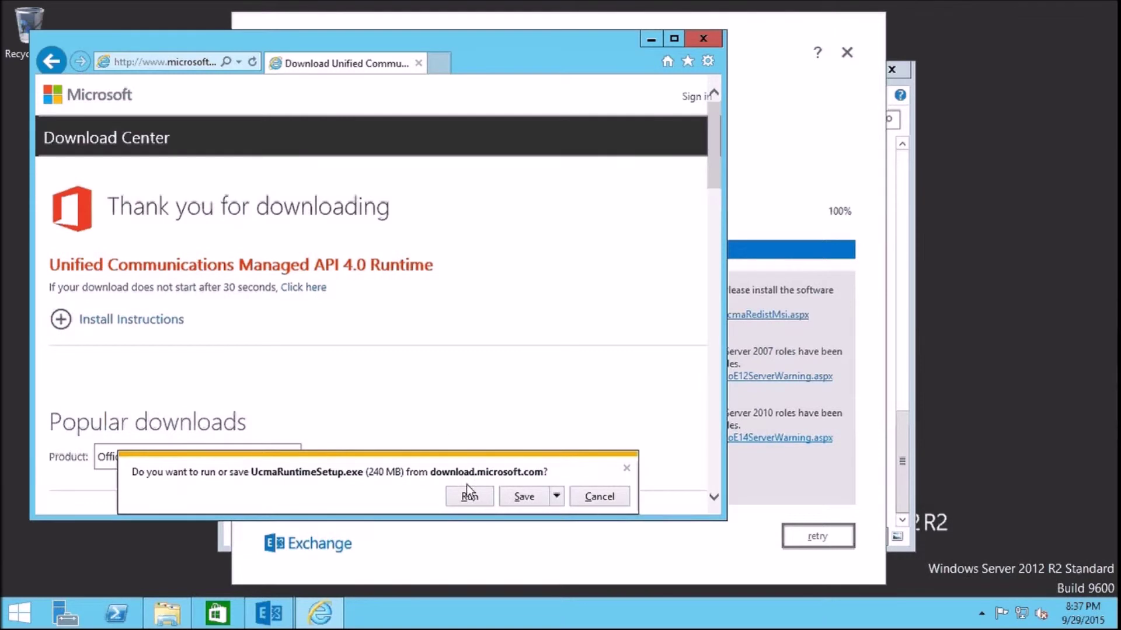
click(527, 490)
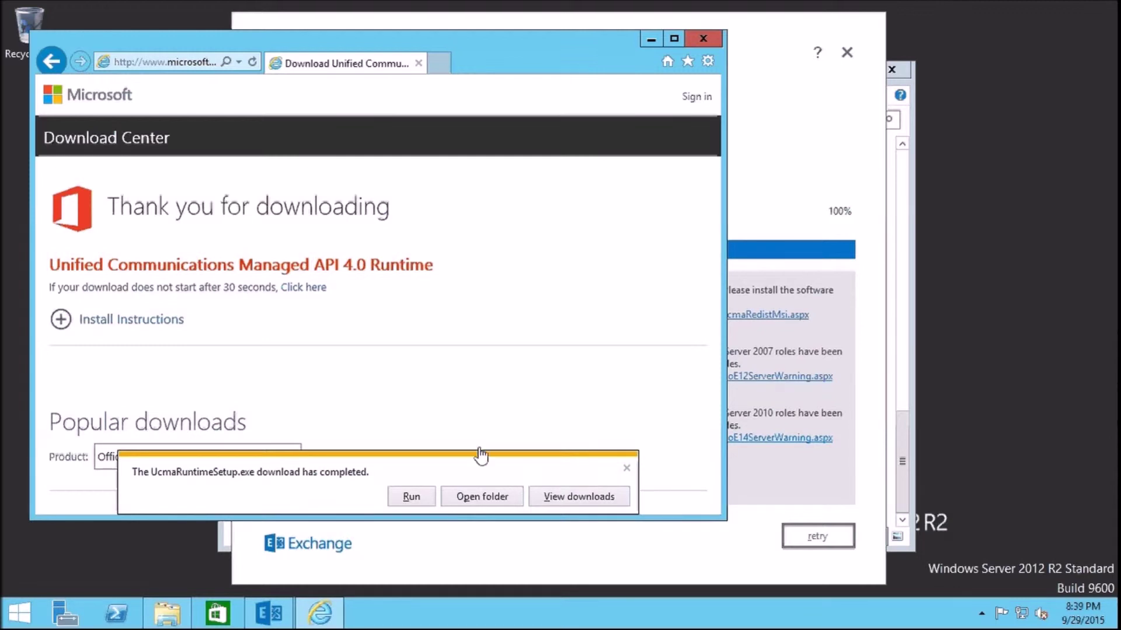
click(411, 497)
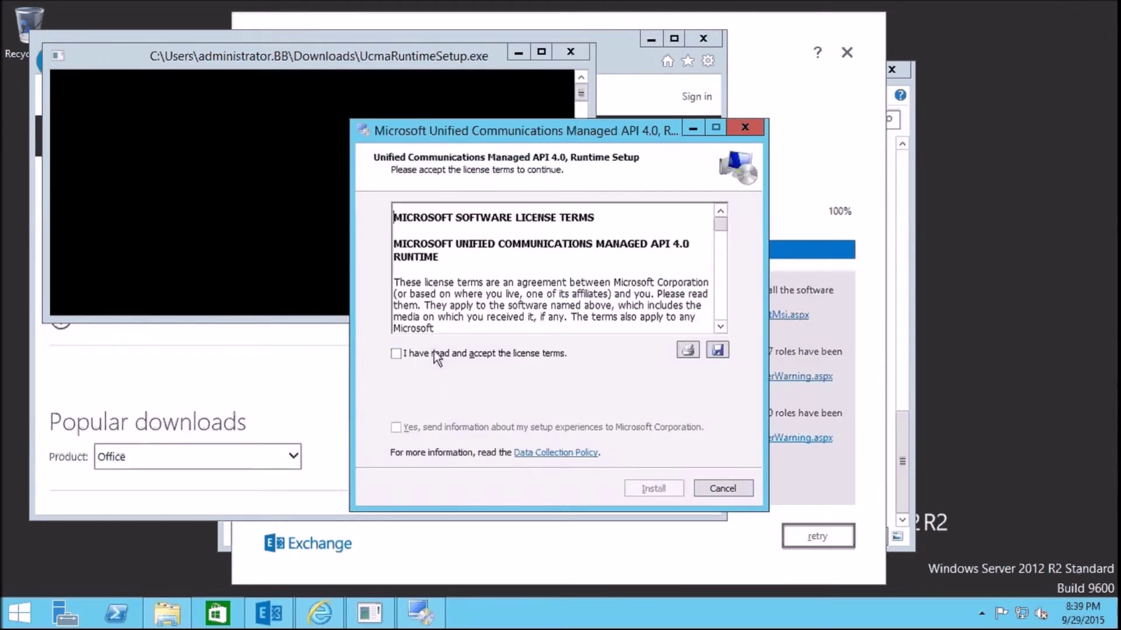
Accept the UCMA 4.0 licence terms, install the runtime, and finish the installer
click(433, 352)
click(646, 491)
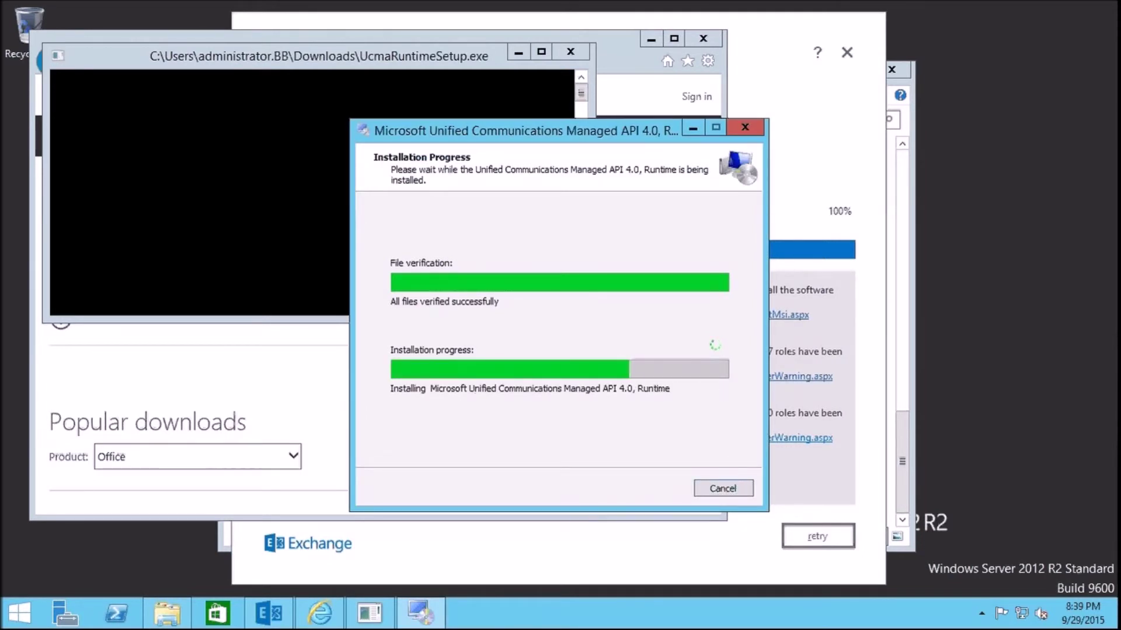
click(723, 488)
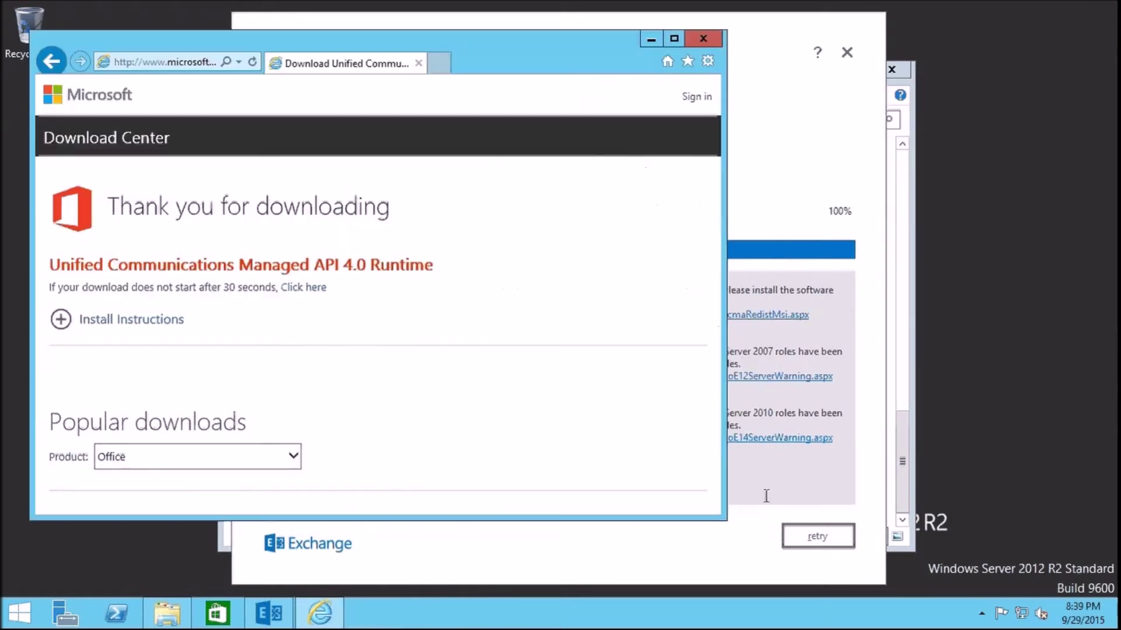
Retry the readiness checks, now passing, and start the Exchange Server installation
click(808, 538)
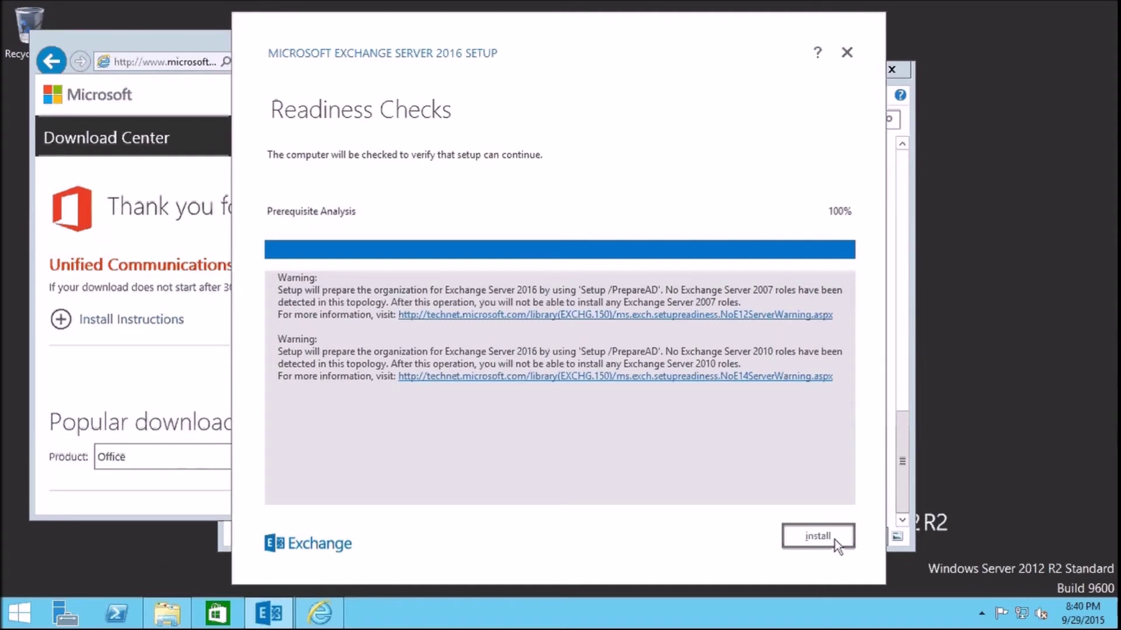
click(831, 540)
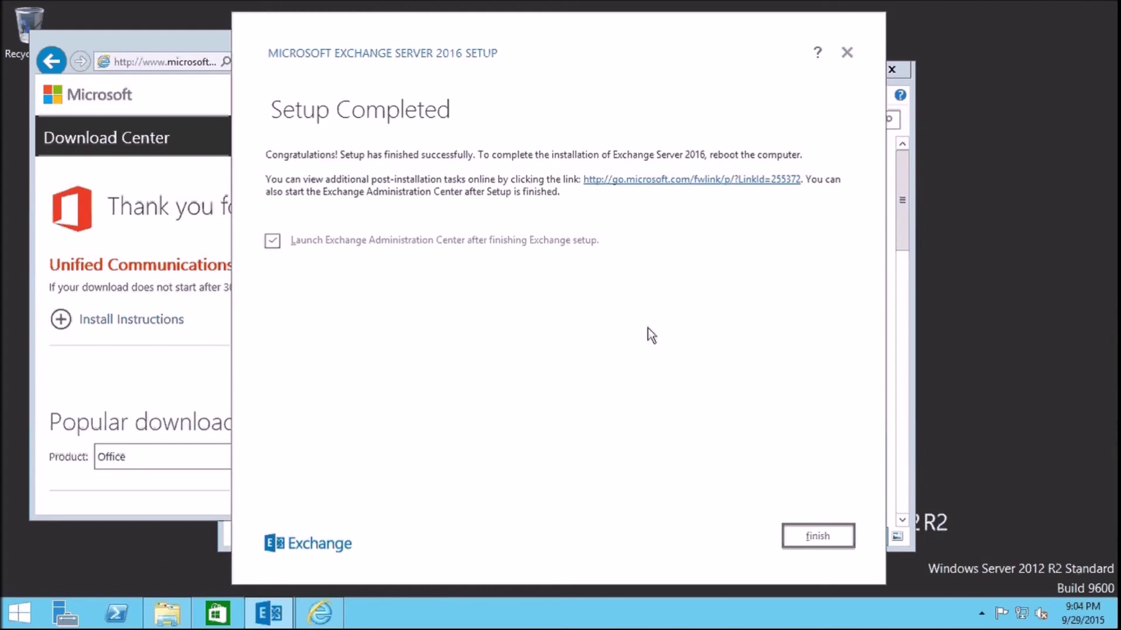
Finish setup, sign in to Exchange Admin Center as the domain administrator, decline saving the password, maximize the browser
click(823, 538)
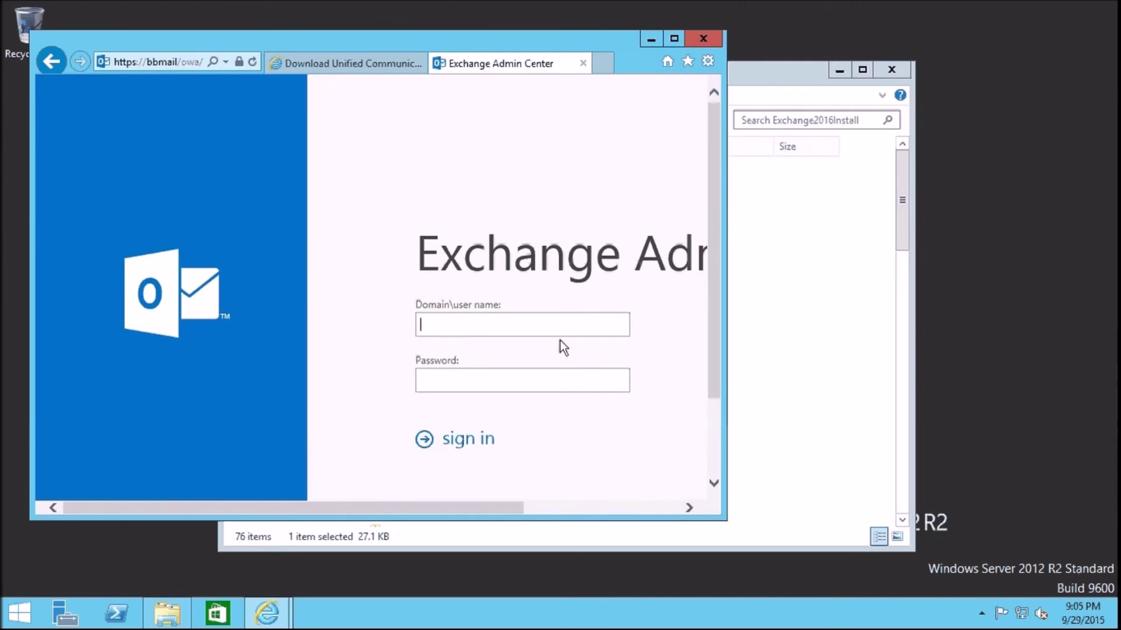
text(bb\administrator)
key(Tab)
text(••••••)
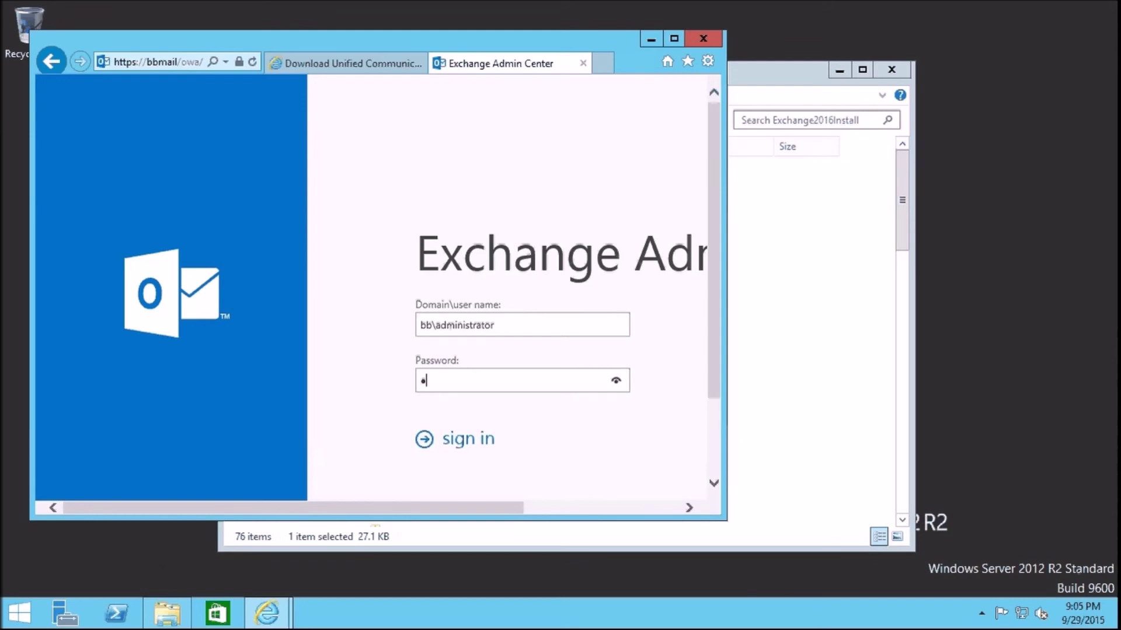
text(••)
key(Return)
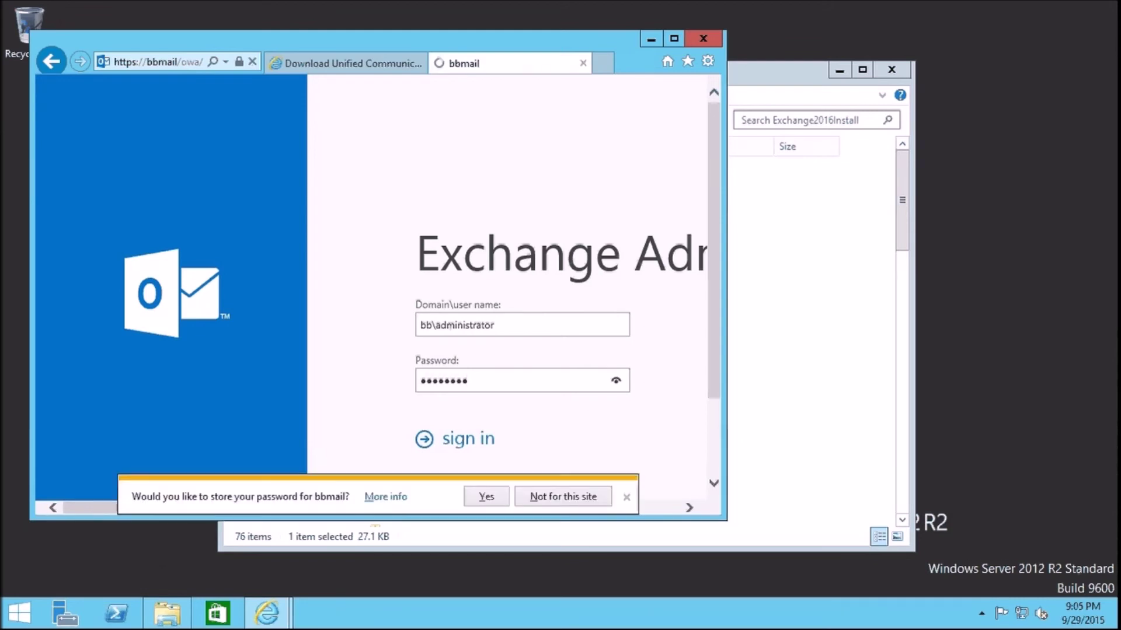
click(555, 492)
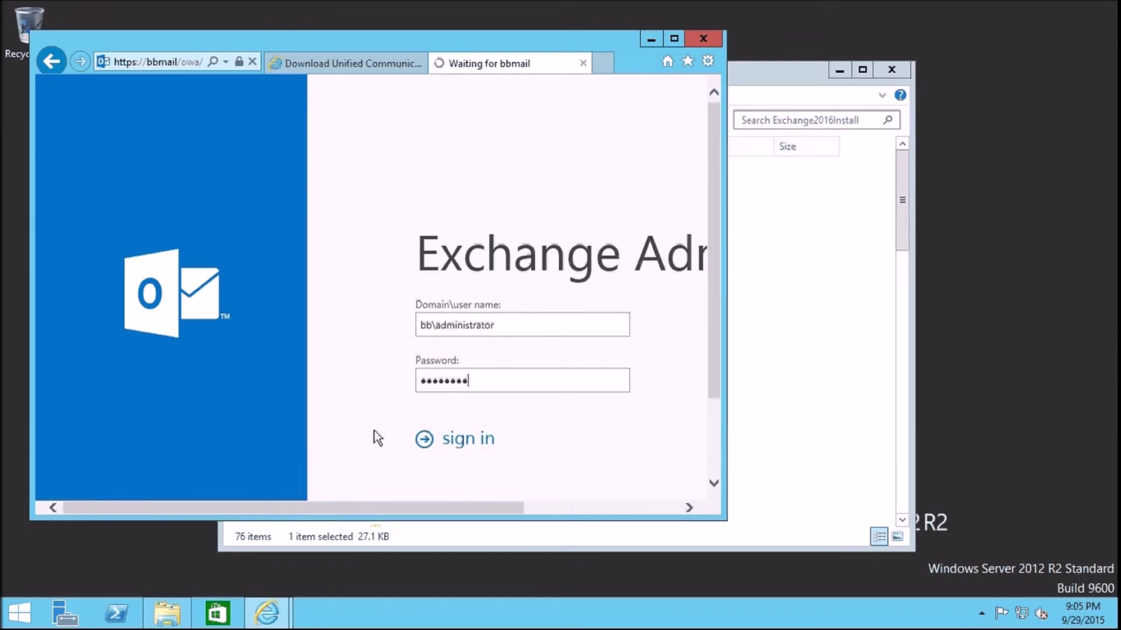
click(674, 39)
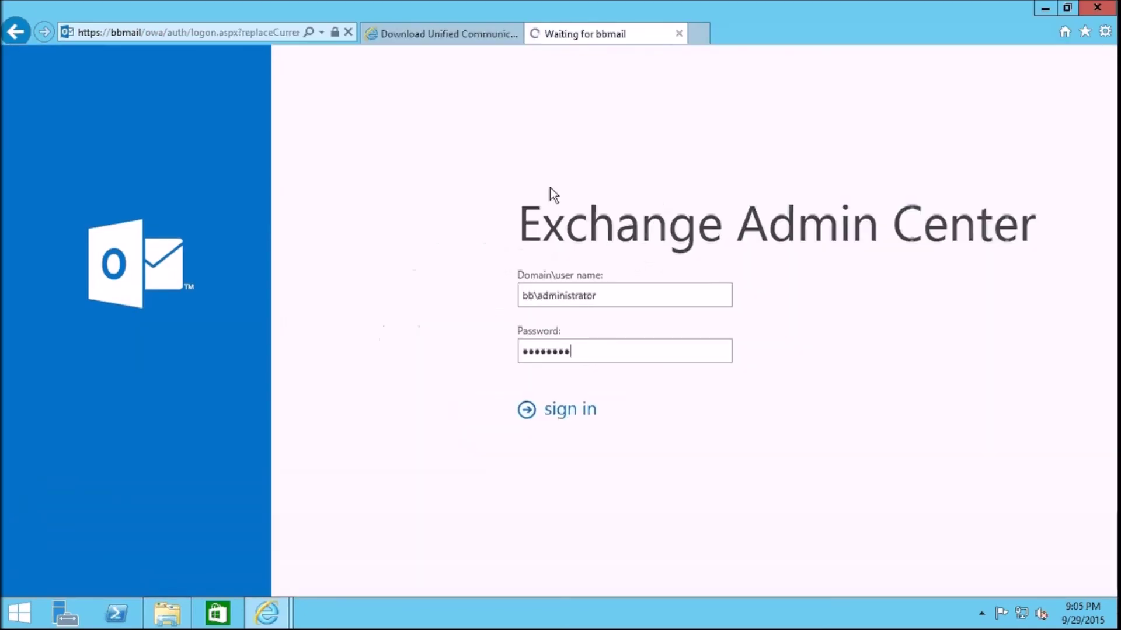